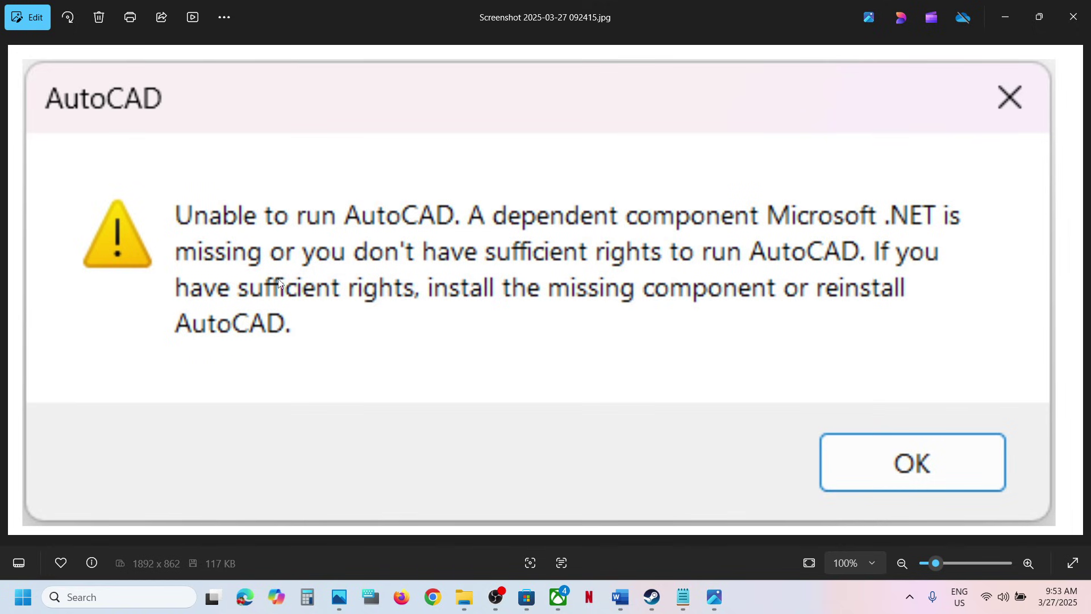
Step: Bring up the Word troubleshooting notes and select Step 2's .NET 8.0 download link
left_click(619, 597)
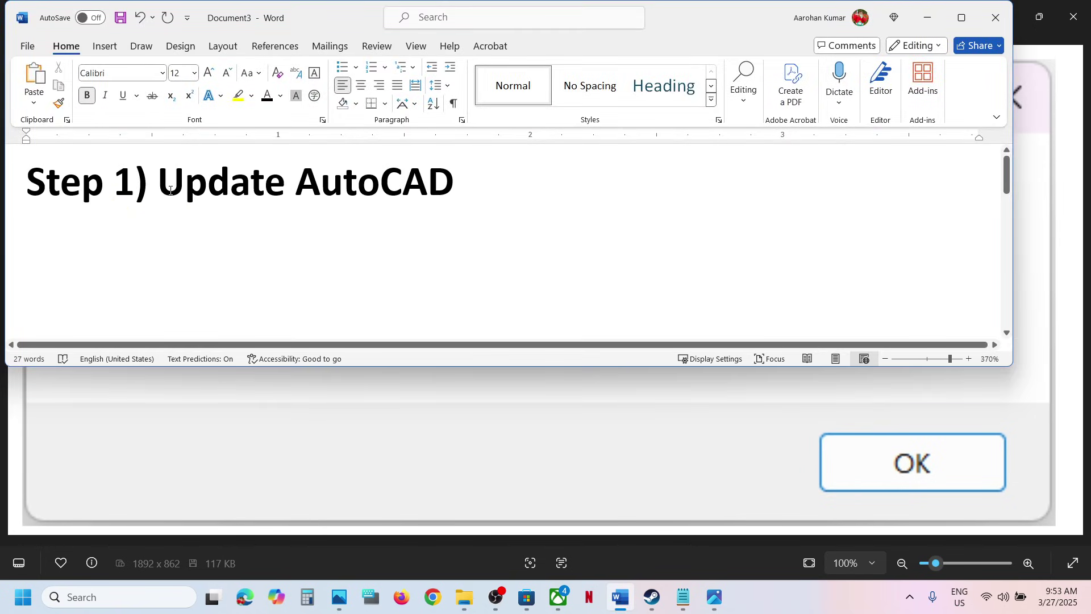
left_click_drag(171, 190, 457, 187)
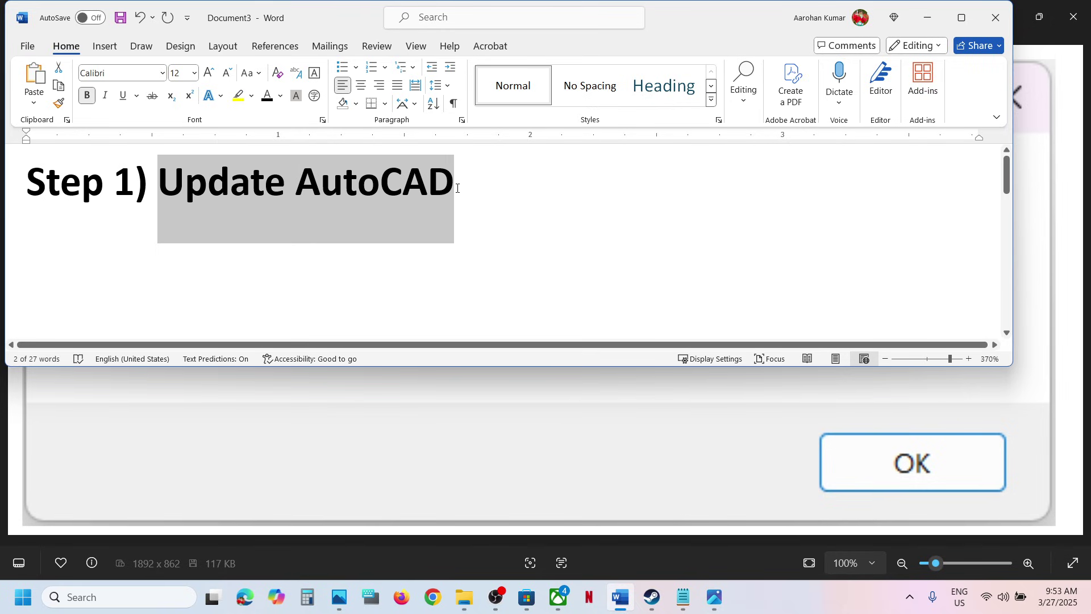
left_click(457, 188)
scroll(455, 185, "down", 3)
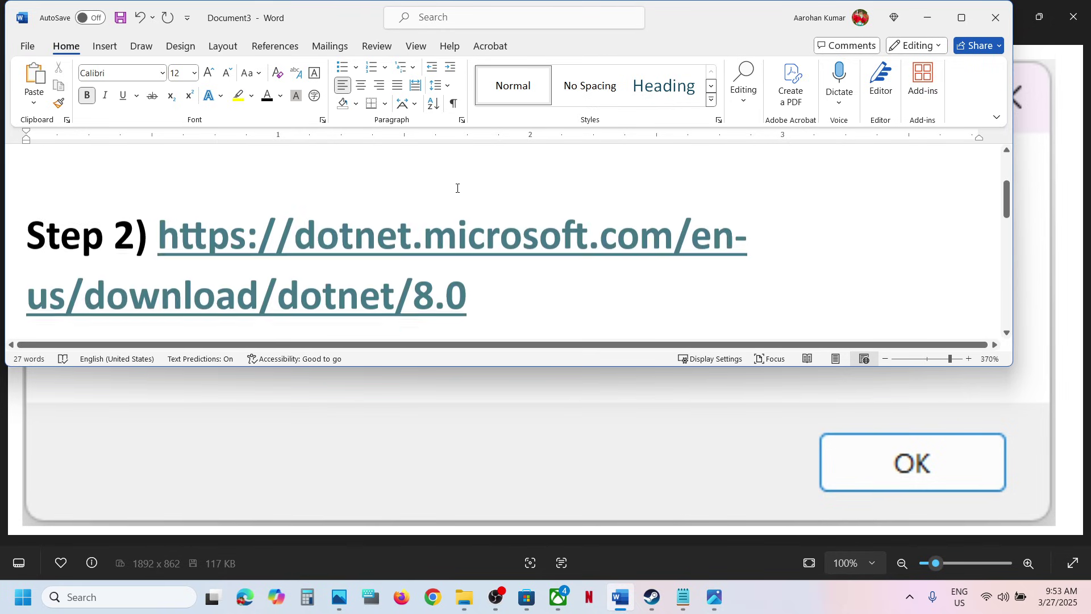
left_click_drag(483, 269, 255, 222)
key("ctrl+c")
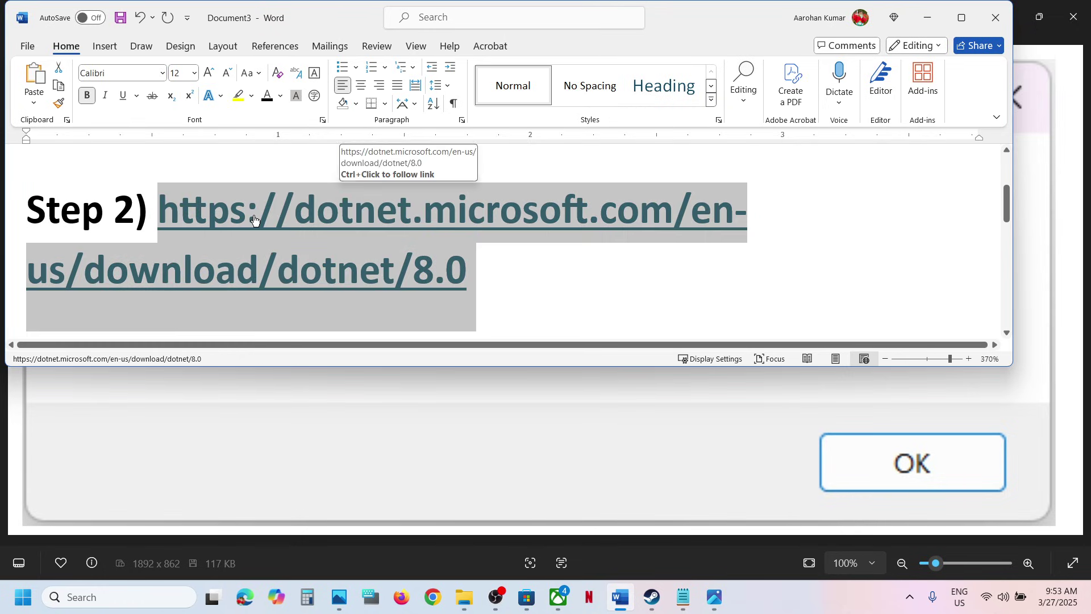
Step: Load the copied .NET 8.0 download page in a maximized Chrome window
left_click(440, 606)
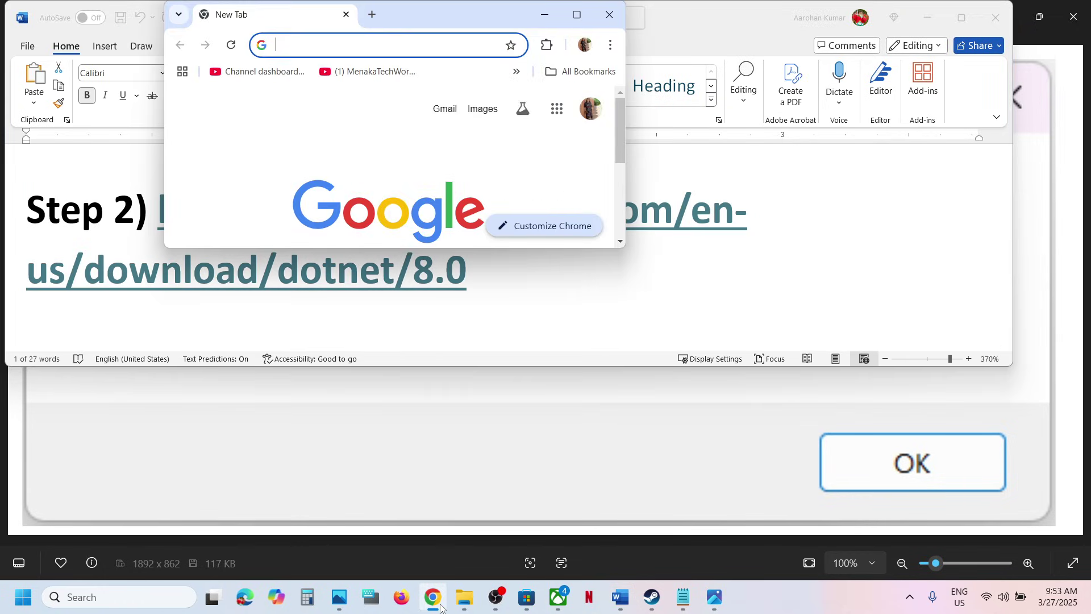
key("ctrl+v")
key("Return")
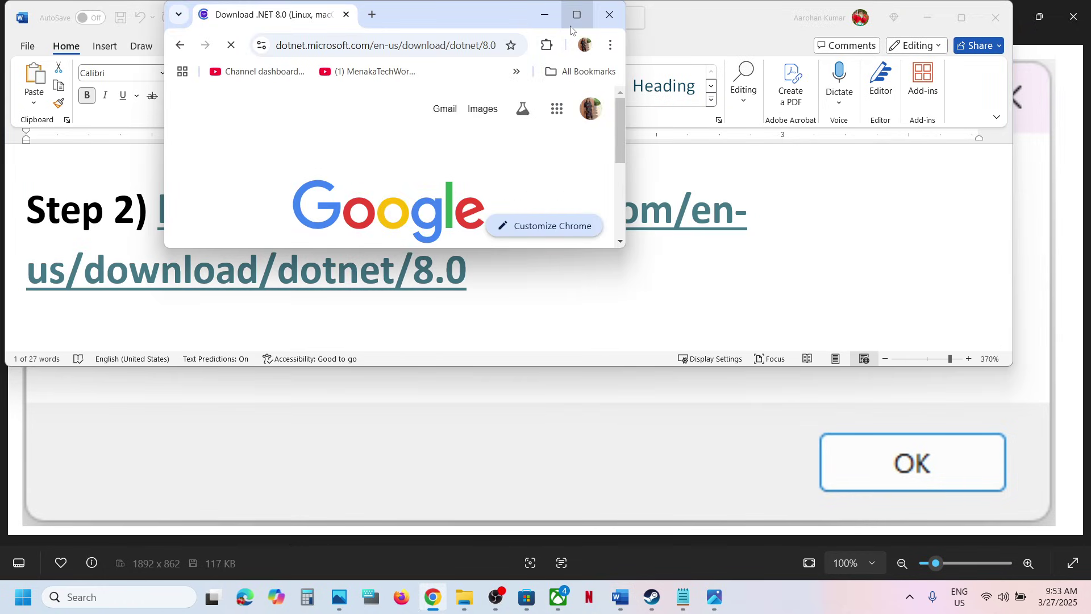
left_click(576, 15)
scroll(321, 345, "down", 2)
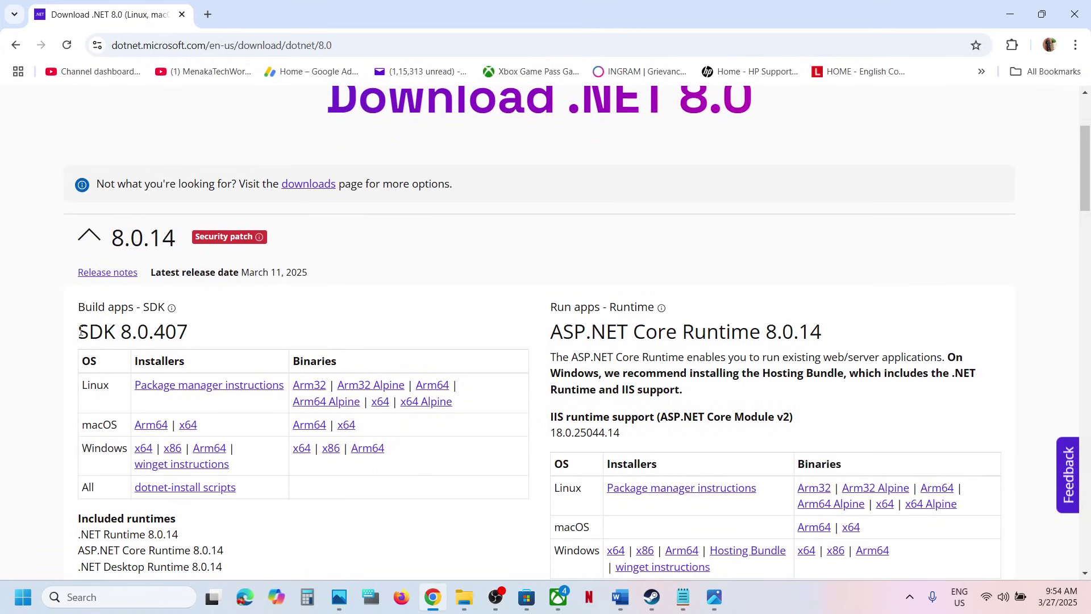
Step: Find and highlight the SDK 8.0.407 release heading on the page
left_click_drag(80, 331, 204, 337)
left_click(204, 337)
scroll(204, 338, "down", 1)
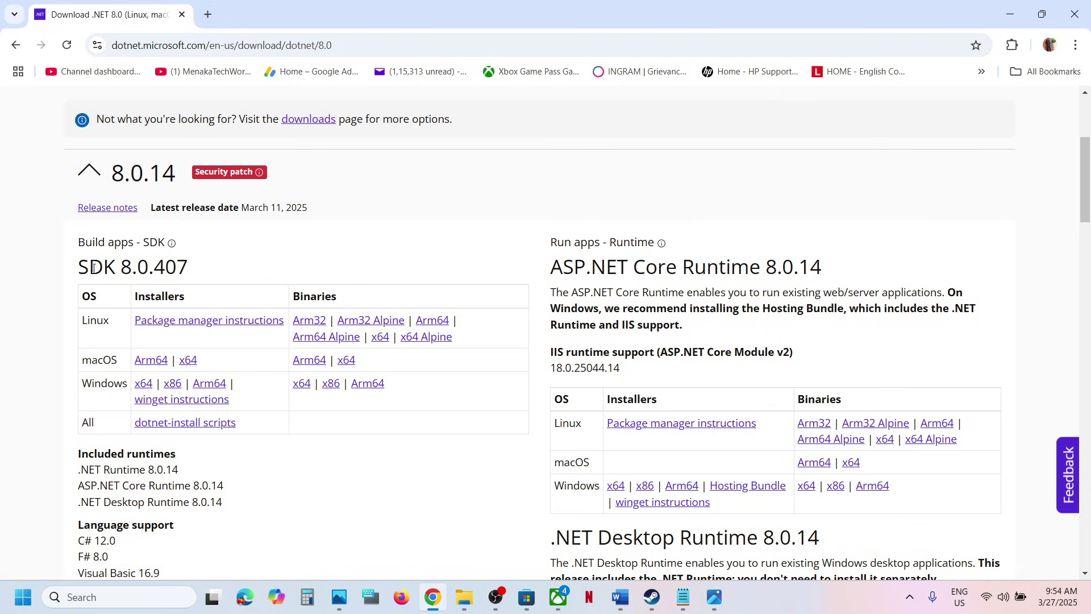
left_click_drag(80, 267, 245, 267)
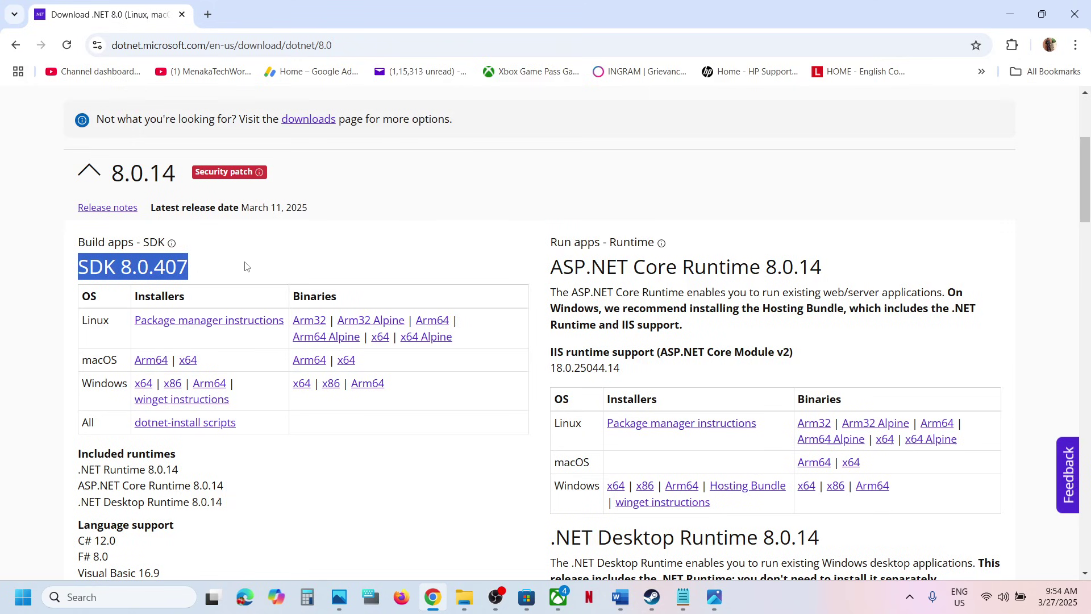
Step: Highlight ASP.NET Core Runtime in the maximized Word notes' component list, then return to Chrome
left_click(620, 597)
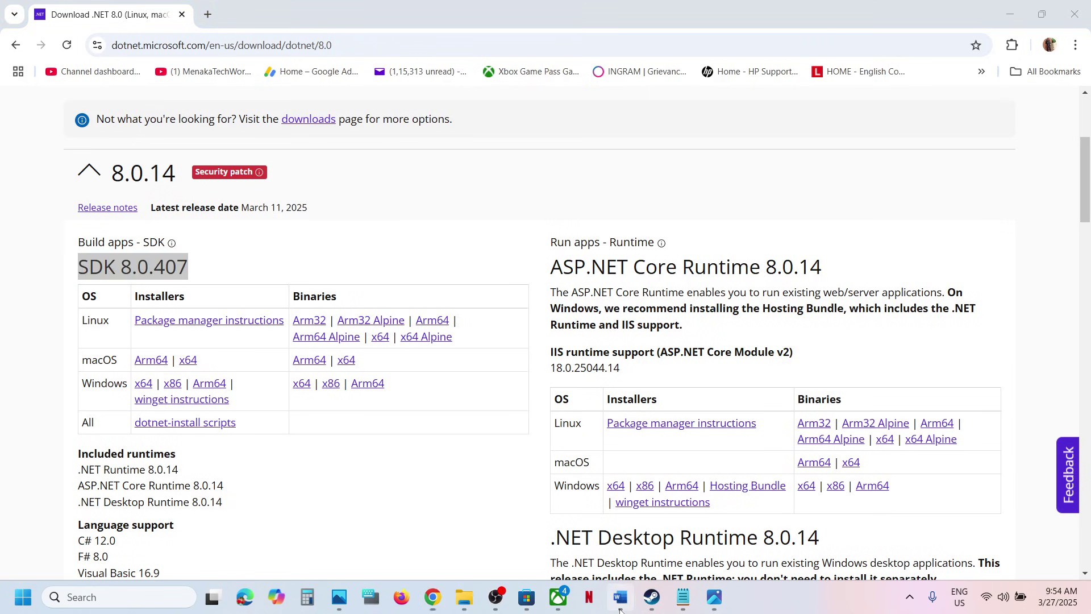
left_click(962, 17)
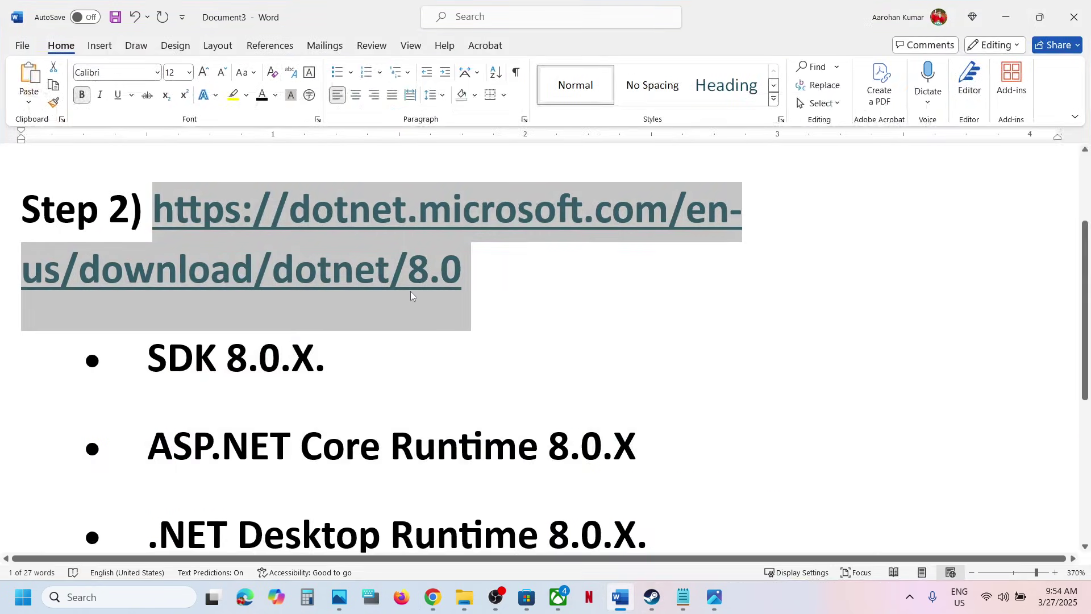
scroll(410, 291, "down", 3)
left_click_drag(153, 268, 548, 255)
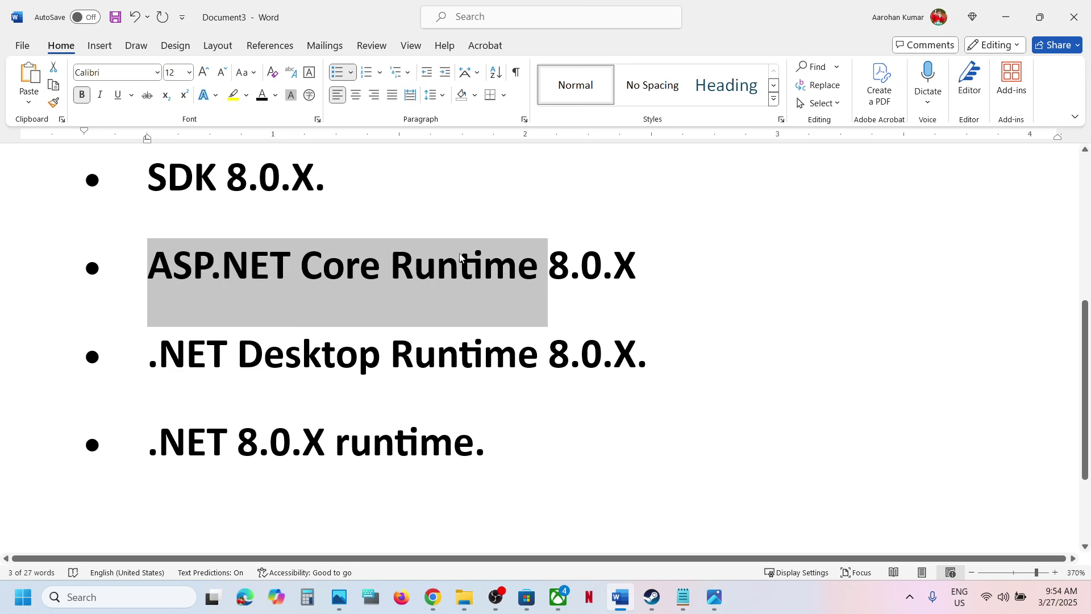
key("alt+Tab")
Step: Check the ASP.NET Core, Desktop Runtime and .NET Runtime 8.0.14 headings, then return to Word
left_click_drag(558, 262, 839, 253)
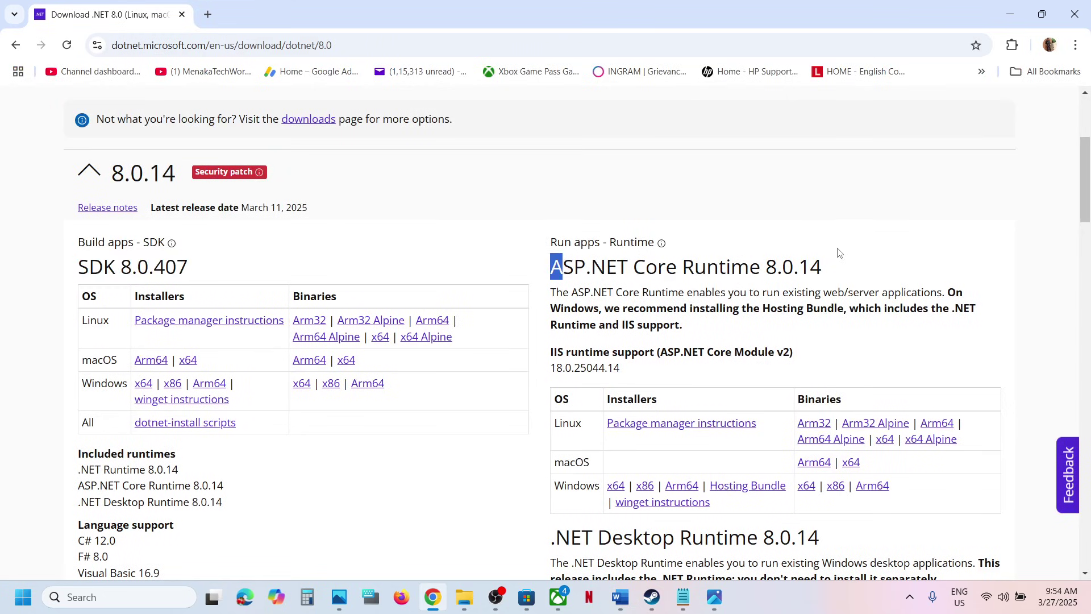
left_click(632, 271)
scroll(587, 461, "down", 1)
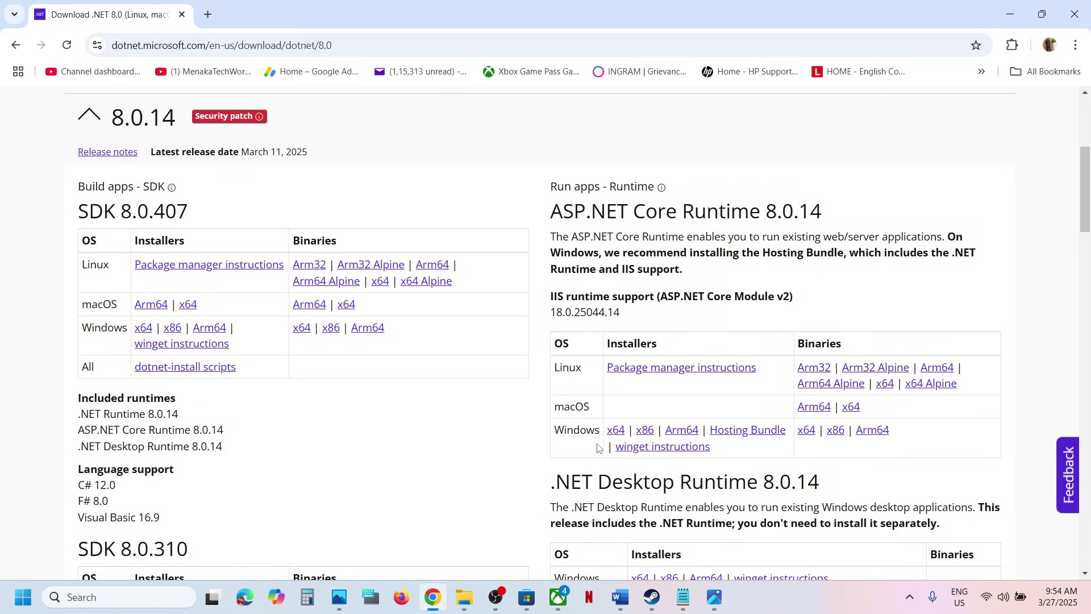
scroll(599, 448, "down", 1)
left_click_drag(550, 461, 774, 454)
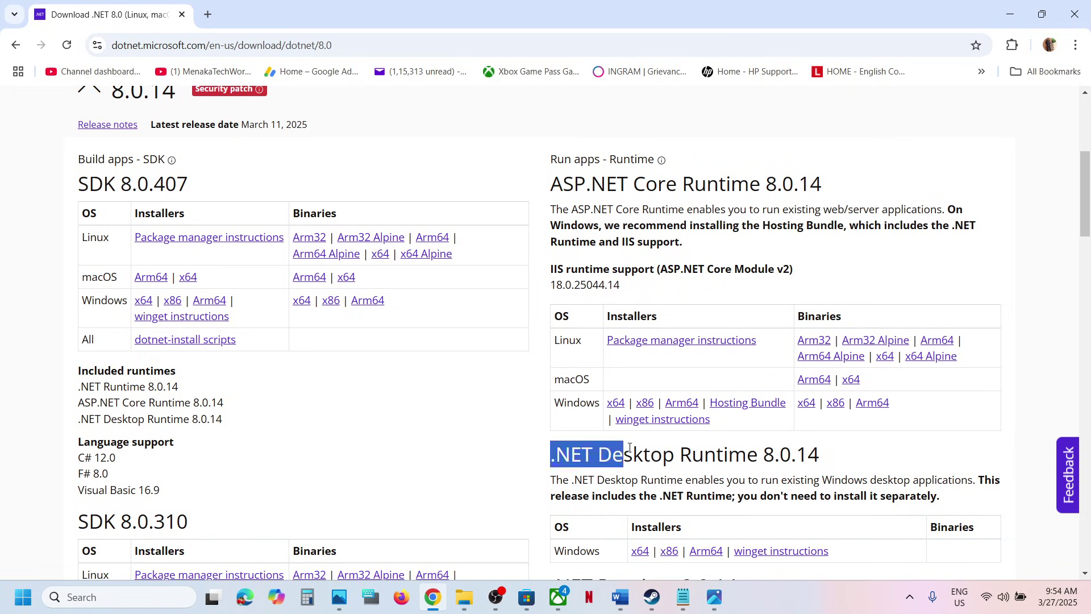
scroll(775, 453, "down", 1)
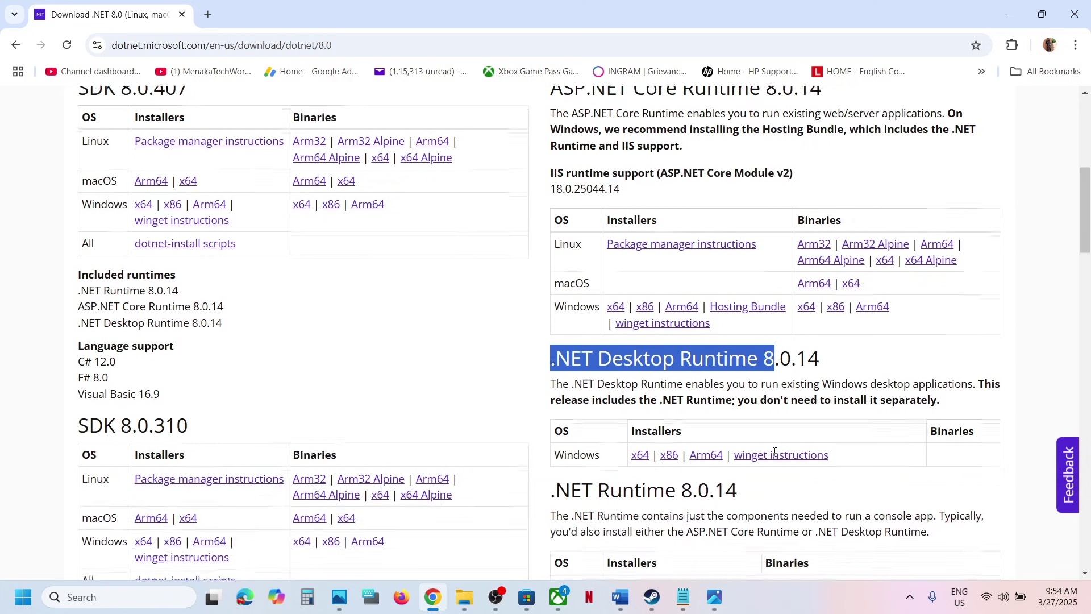
scroll(575, 414, "down", 1)
left_click_drag(551, 413, 751, 414)
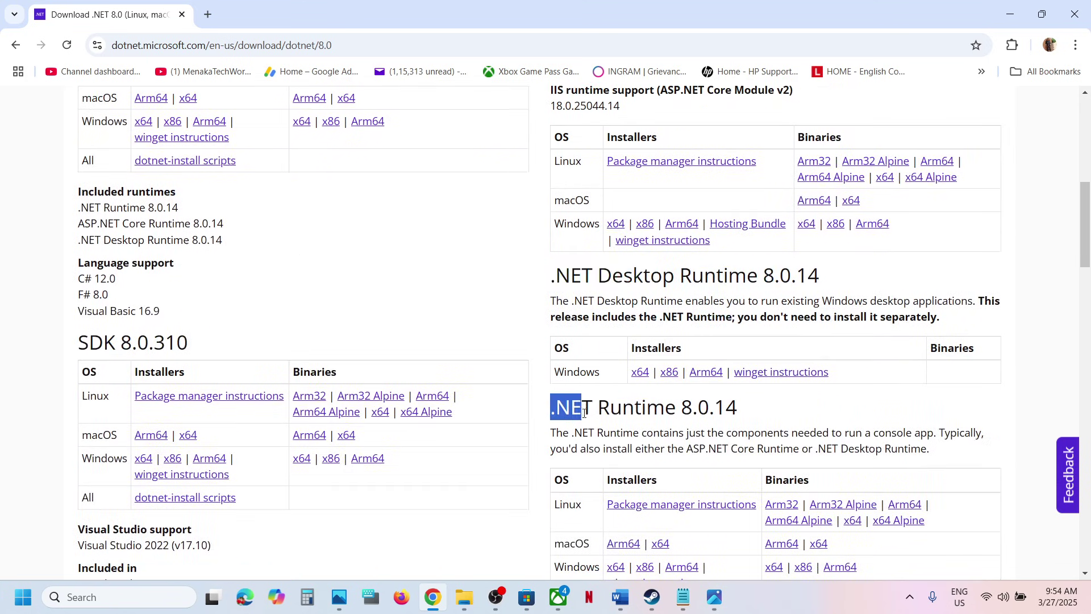
scroll(750, 413, "down", 1)
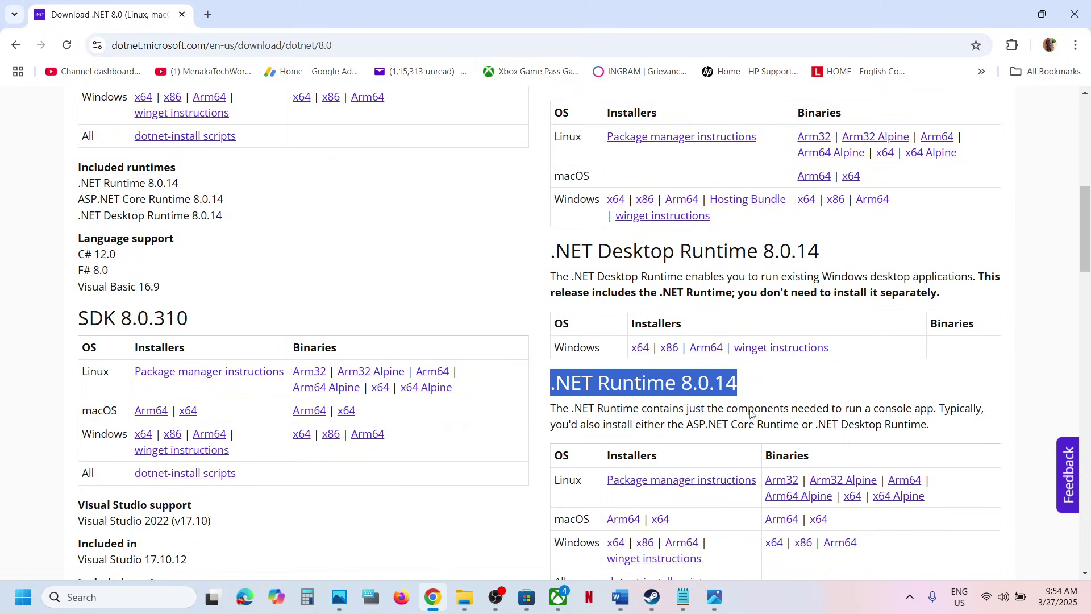
left_click(620, 597)
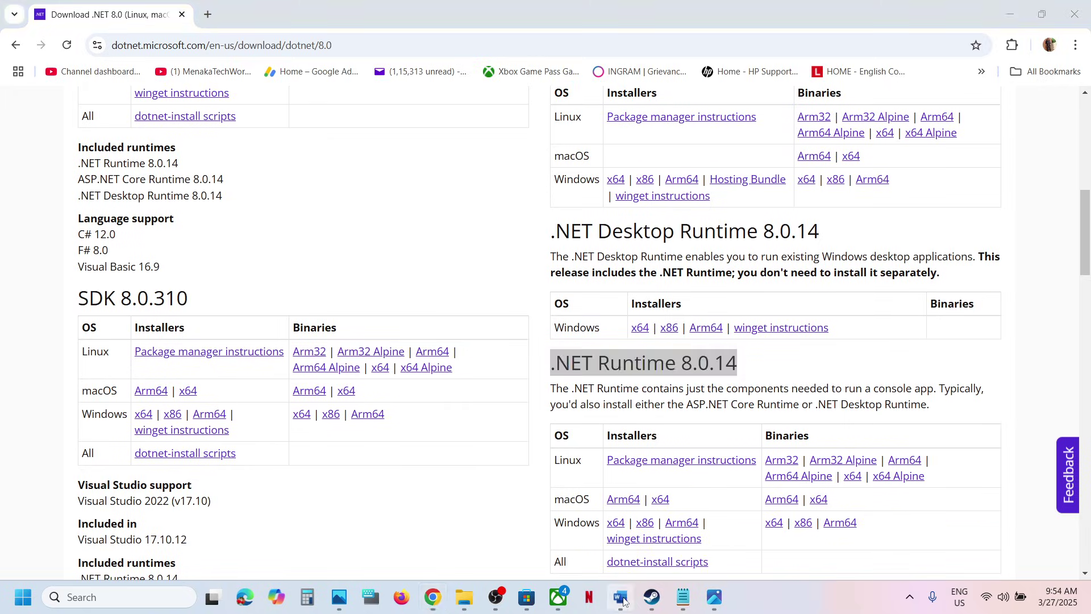
scroll(424, 409, "down", 1)
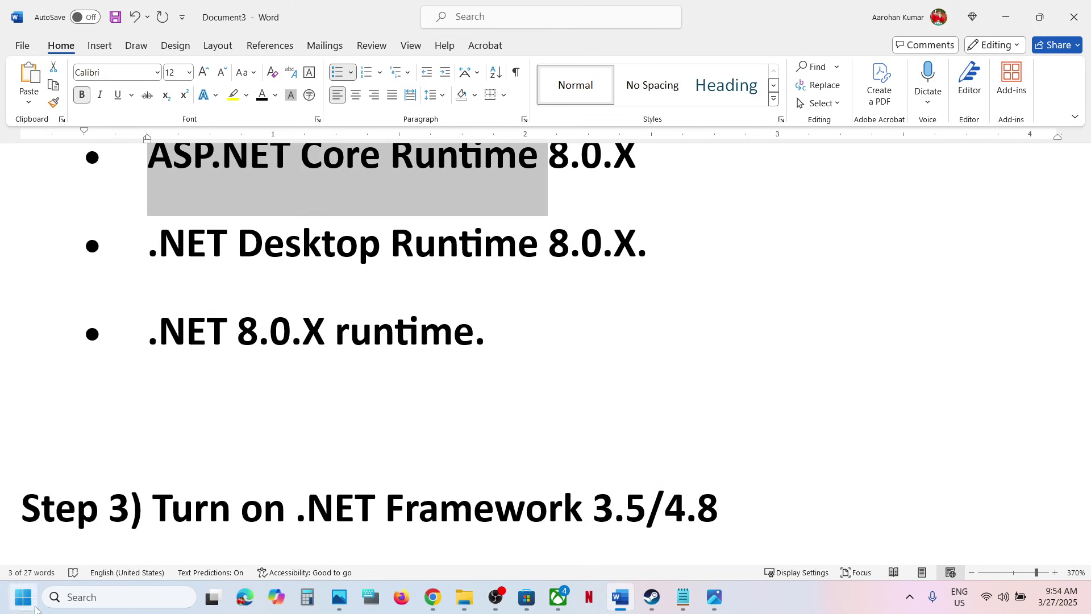
left_click(23, 597)
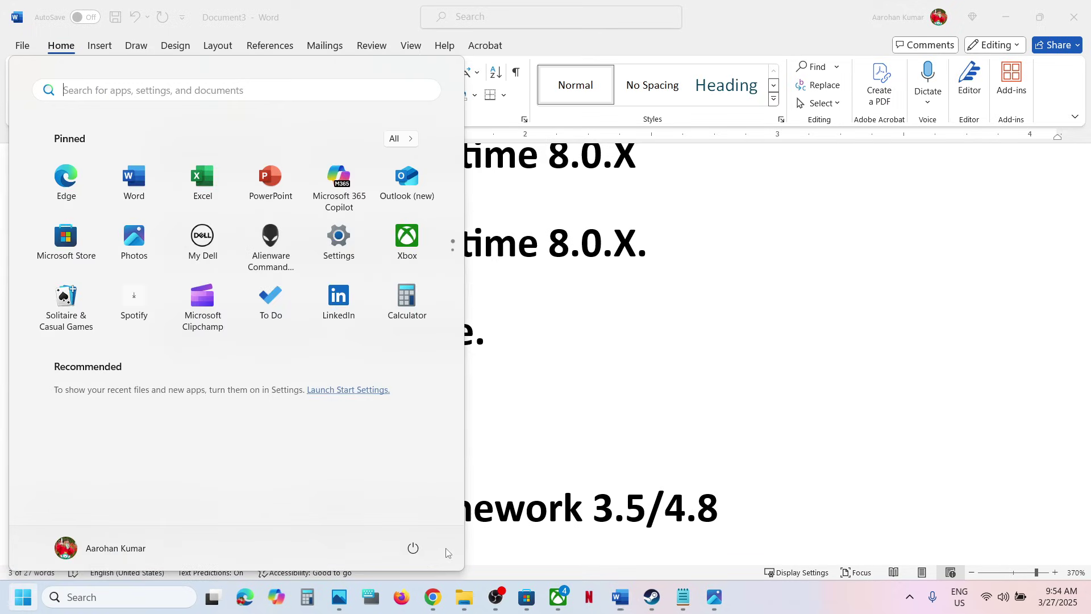
left_click(413, 550)
key("Escape")
key("Escape")
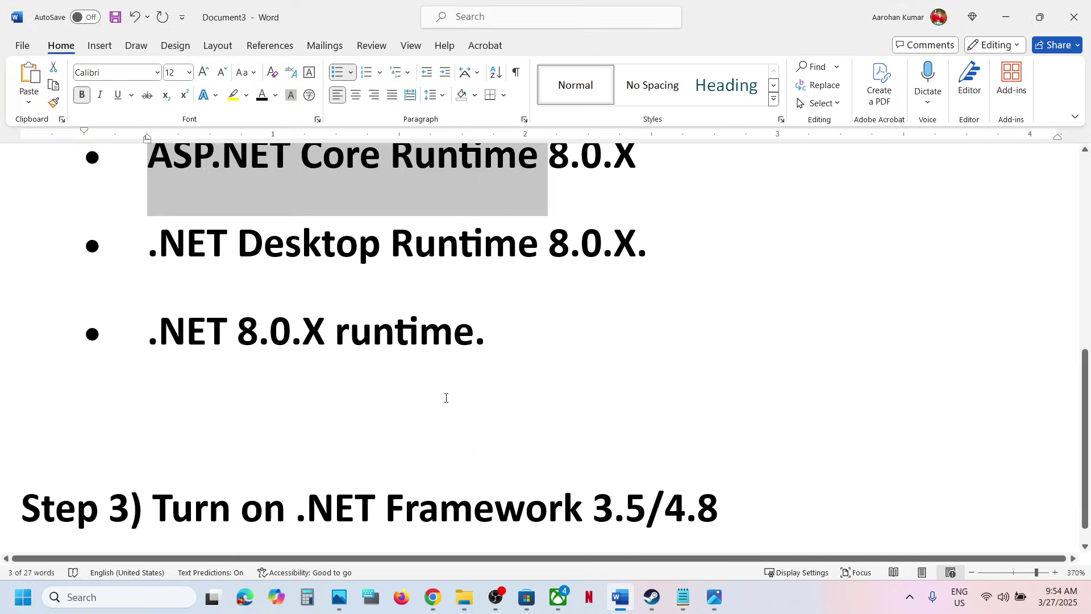
scroll(446, 398, "down", 1)
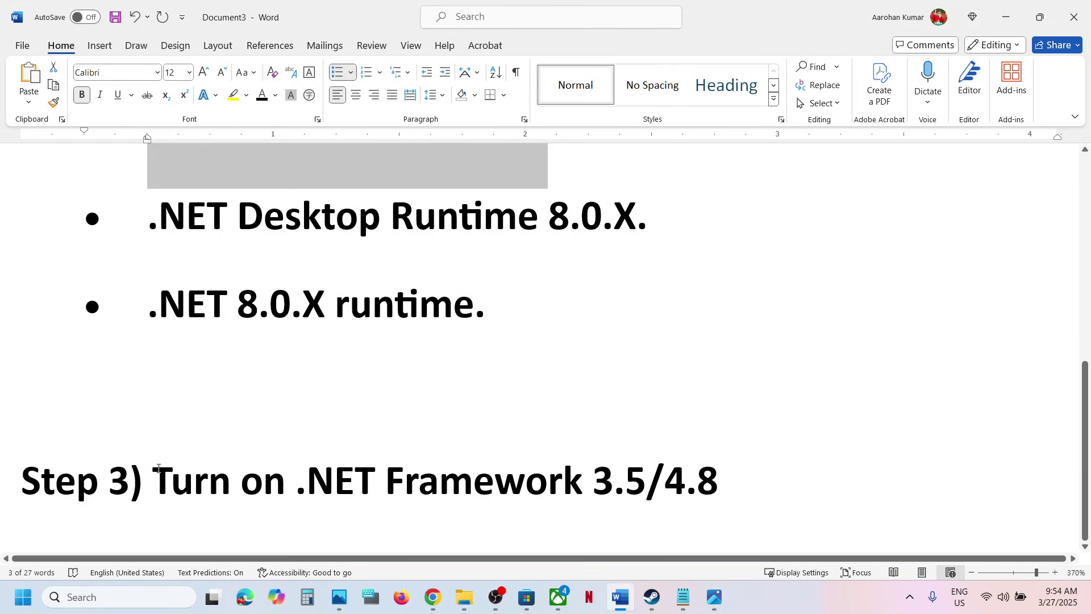
left_click_drag(158, 469, 712, 479)
left_click(714, 479)
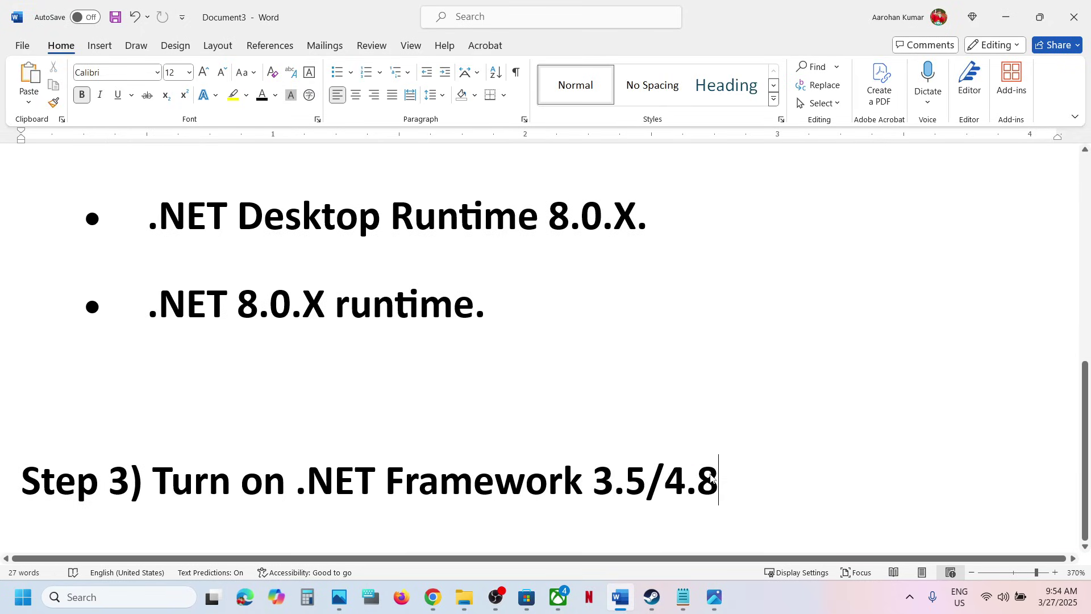
left_click(103, 601)
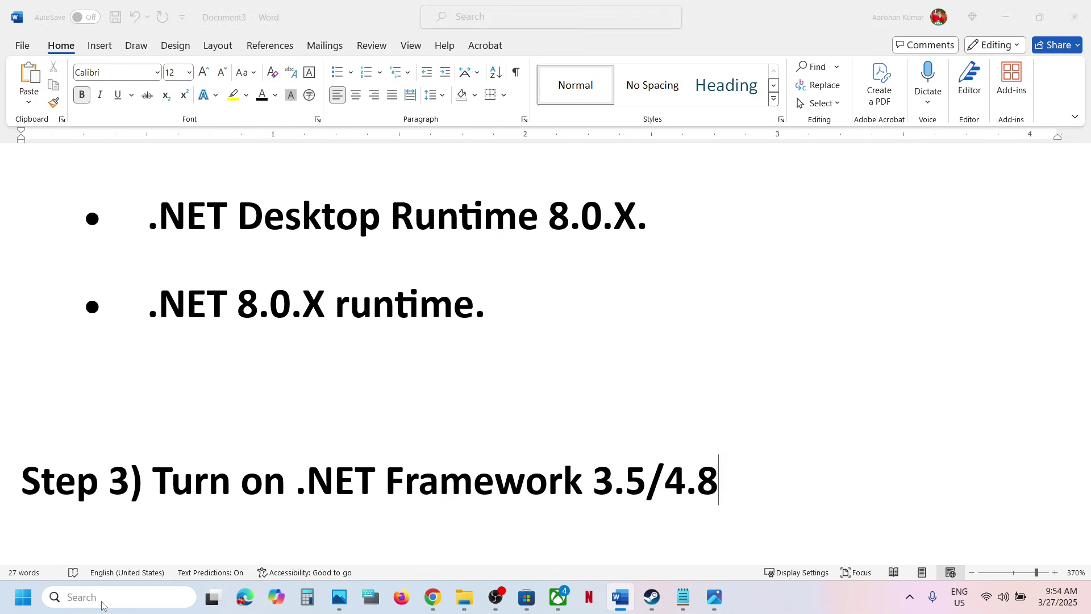
type("turn wi")
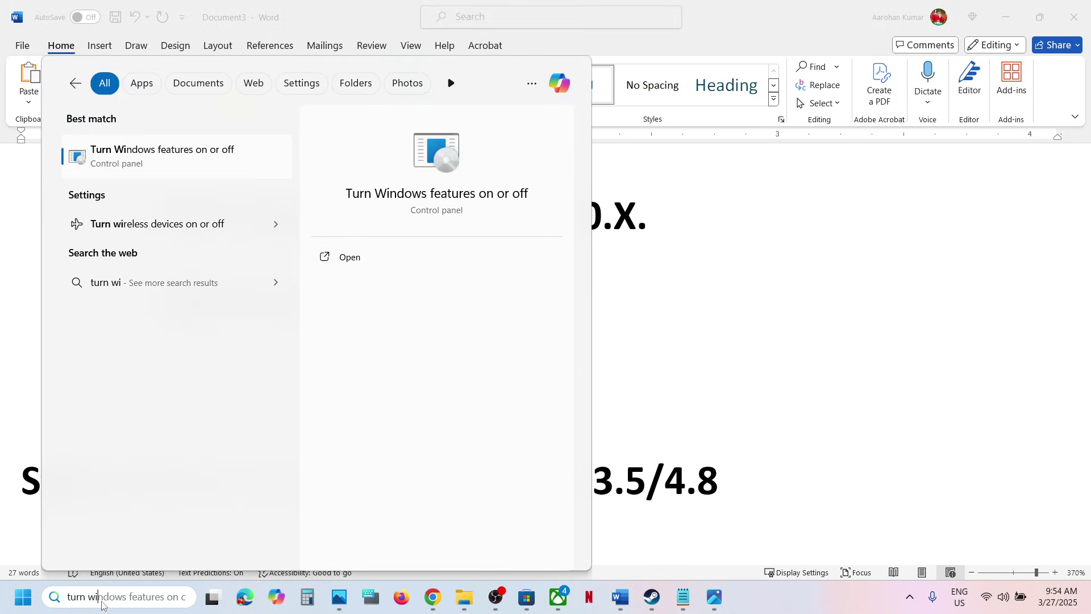
type("ndows")
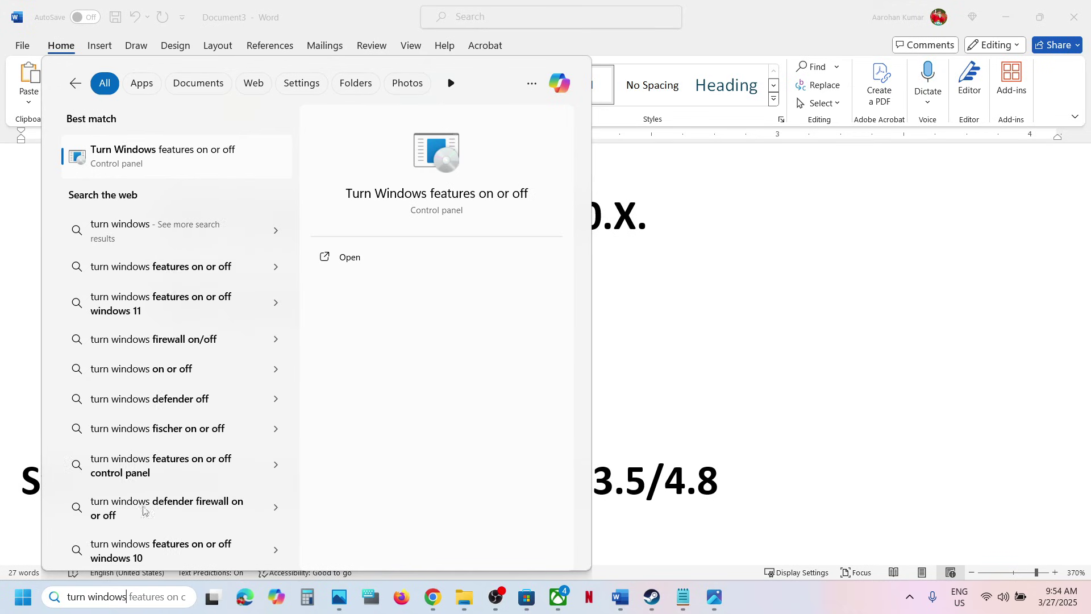
type(" features on or off")
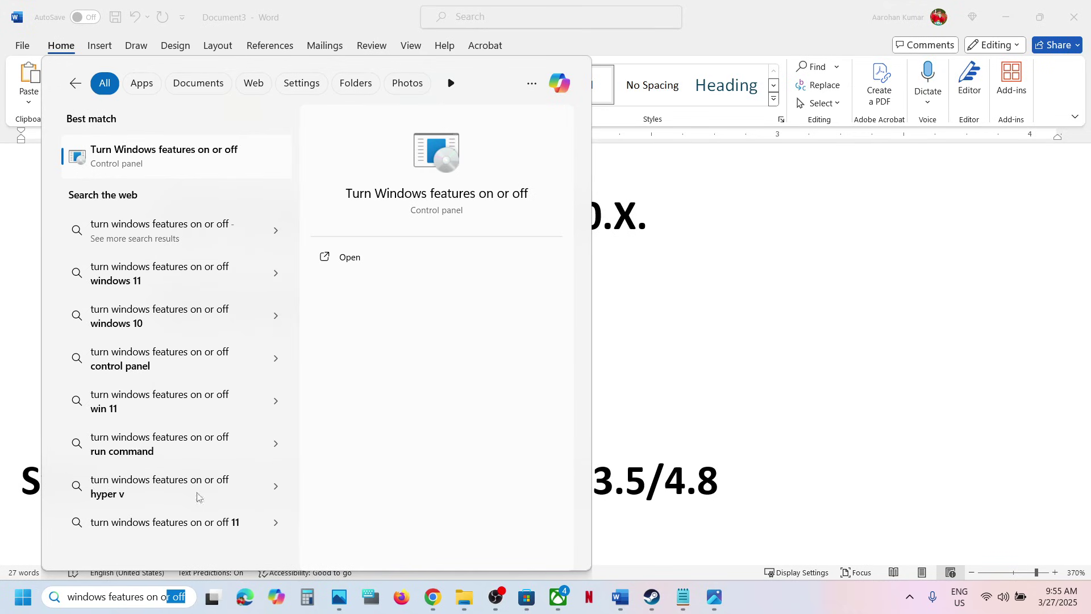
Step: Open 'Turn Windows features on or off' from the search results
left_click(147, 162)
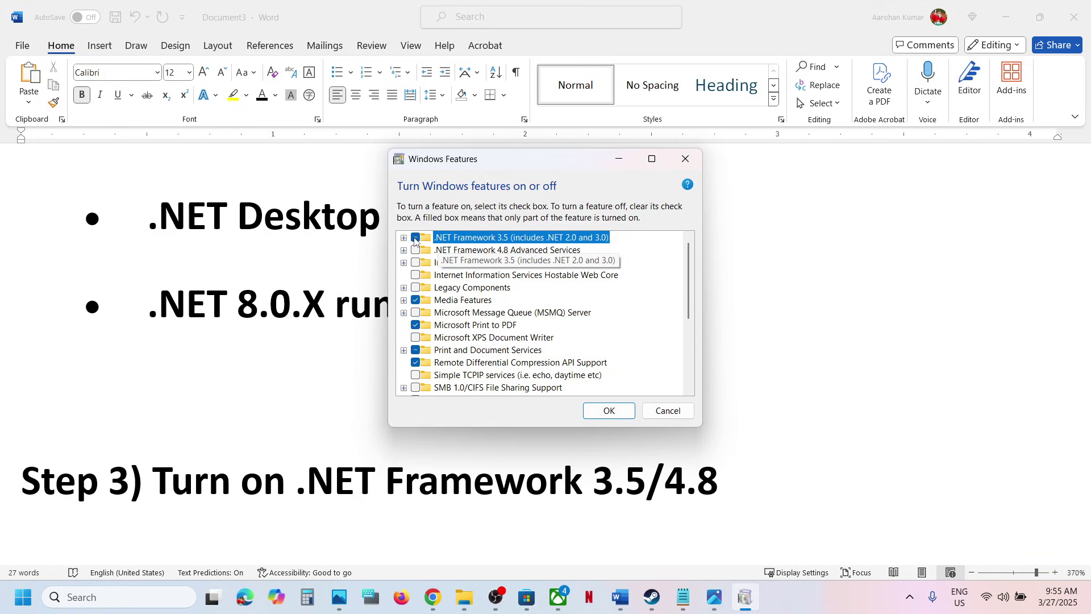
Step: Enable .NET Framework 4.8 Advanced Services, apply with OK, then show the AutoCAD error screenshot
left_click(414, 250)
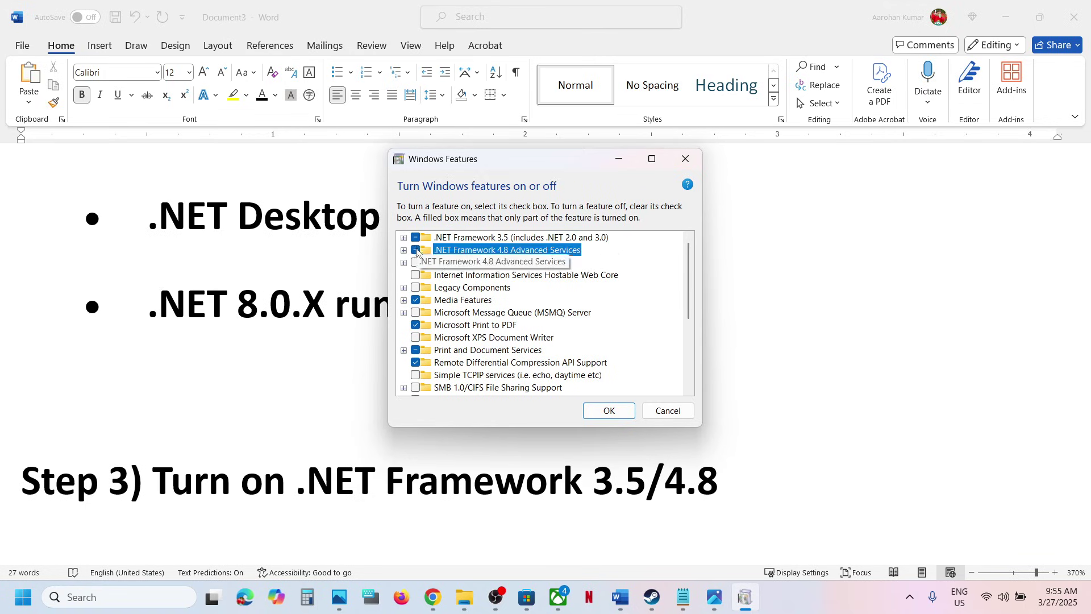
left_click(609, 410)
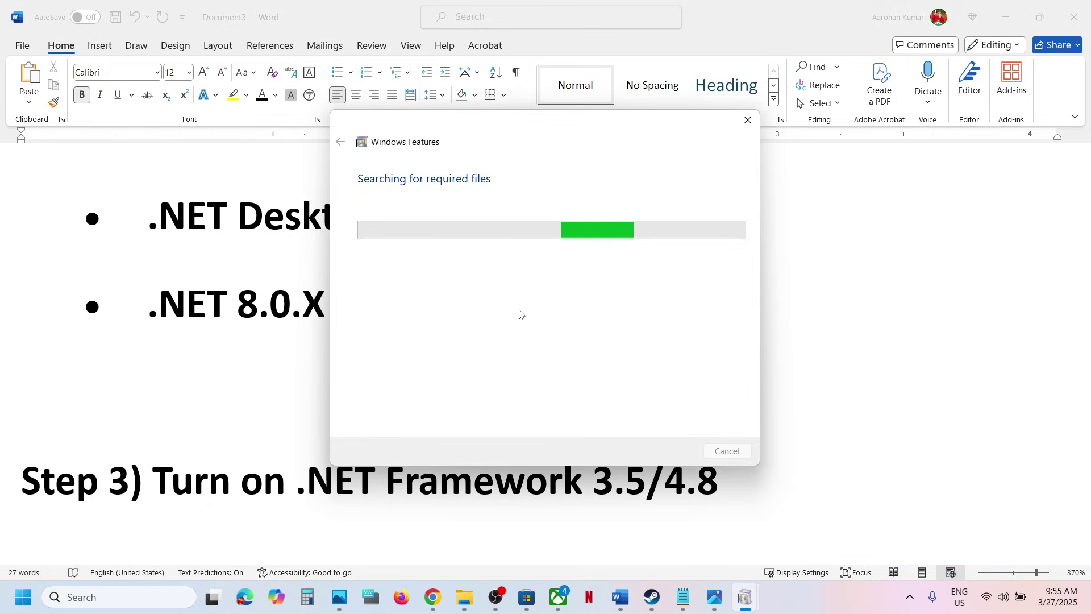
left_click(26, 605)
left_click(413, 547)
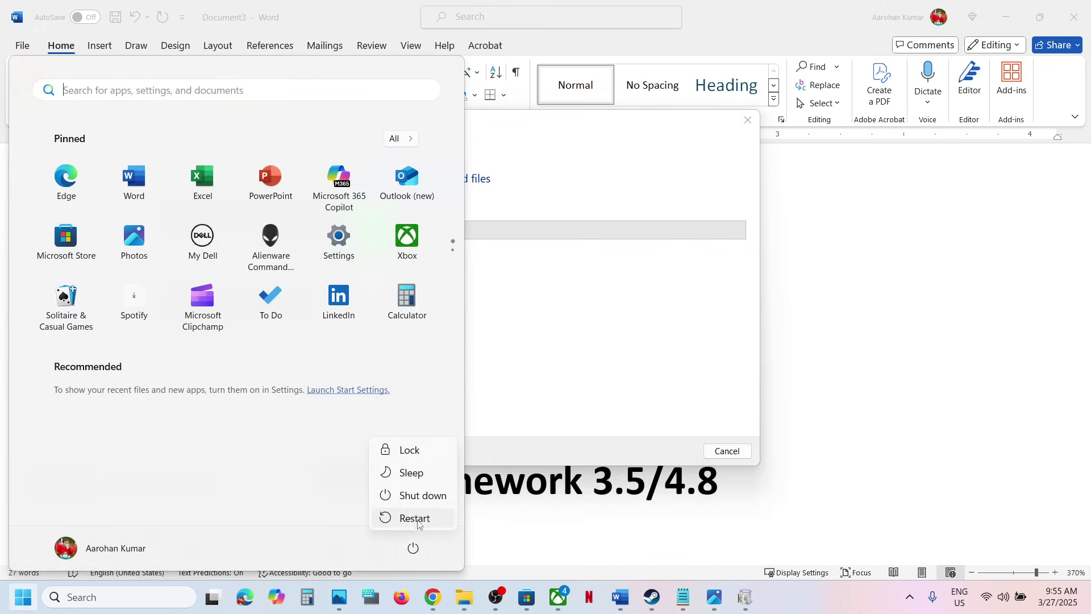
key("Escape")
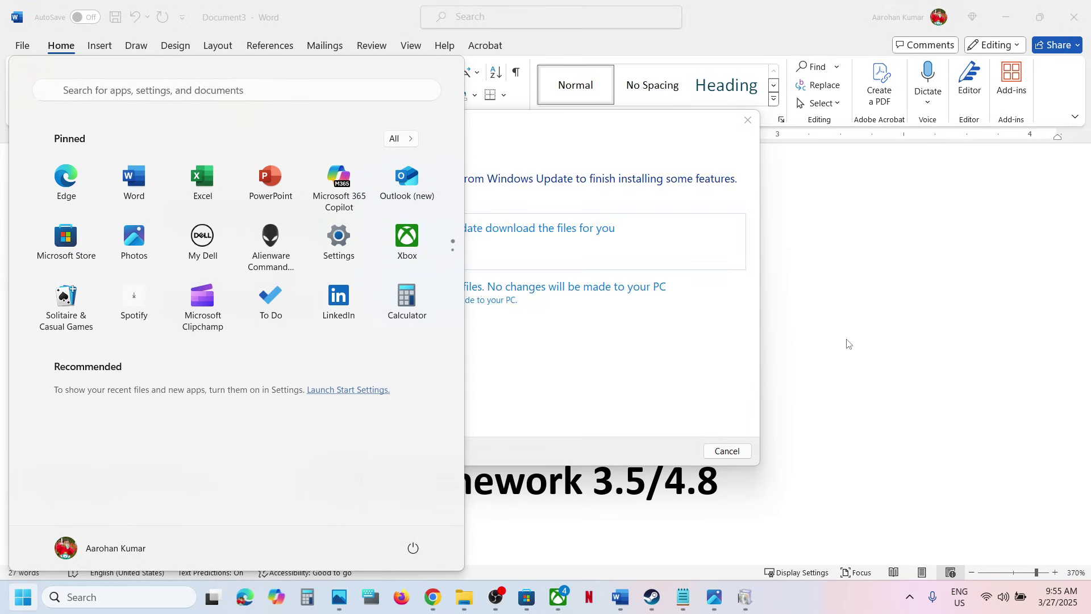
left_click(847, 343)
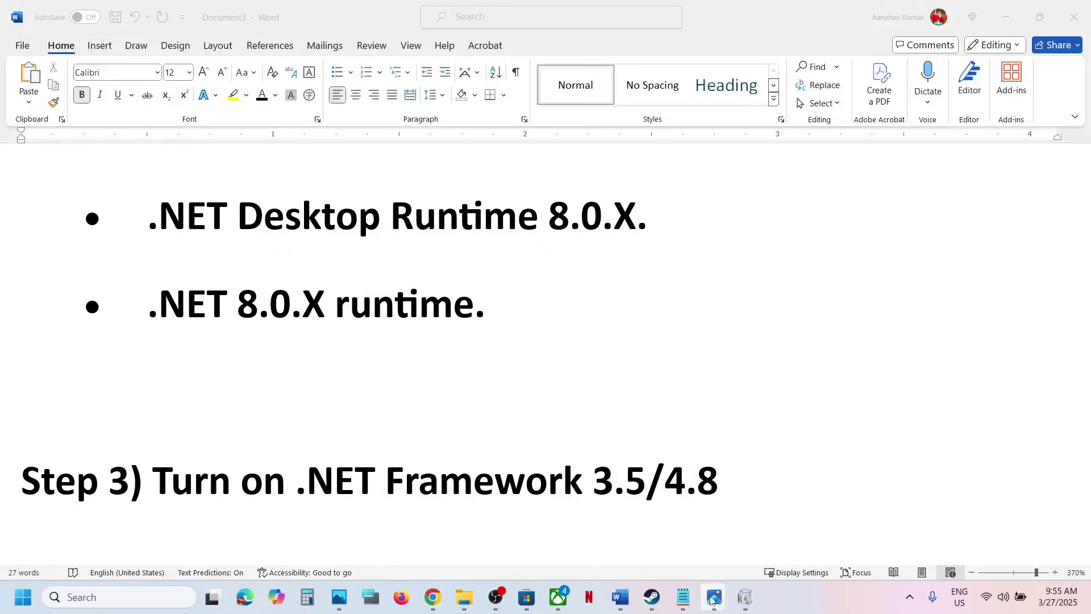
mouse_move(714, 596)
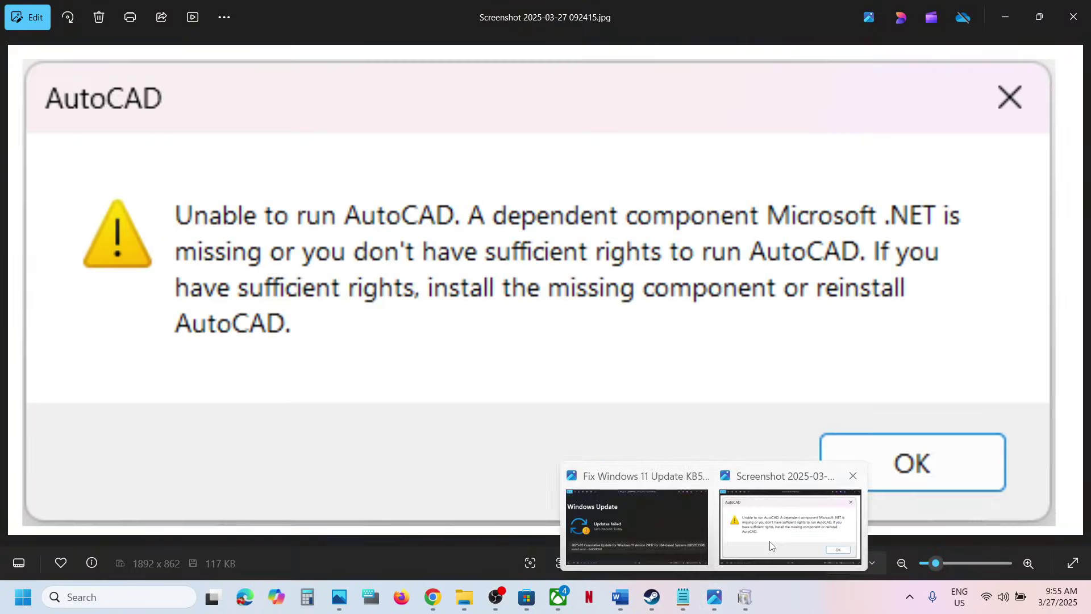
left_click(793, 529)
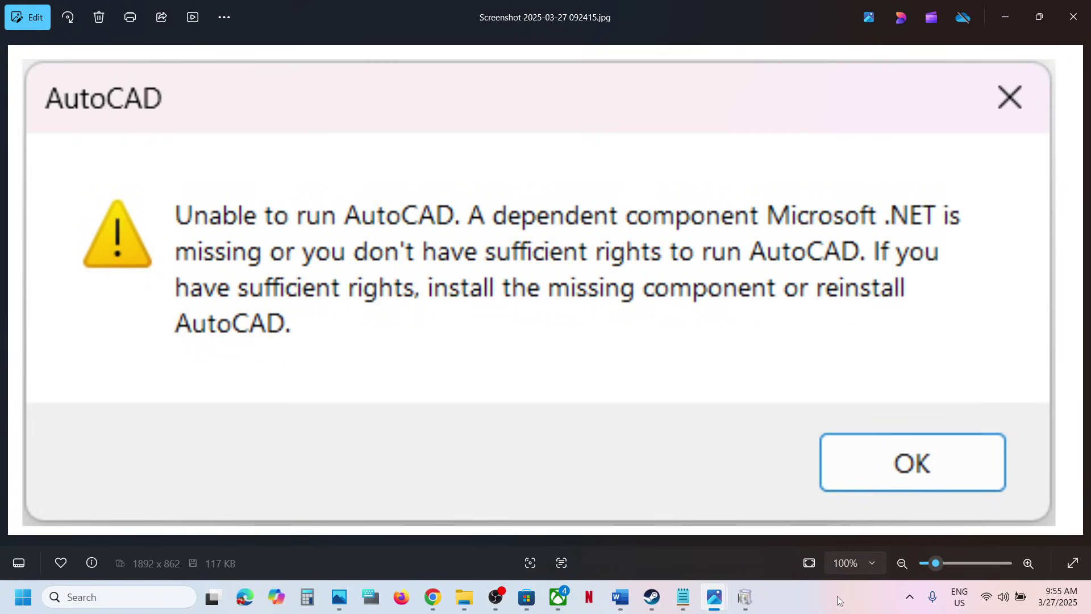